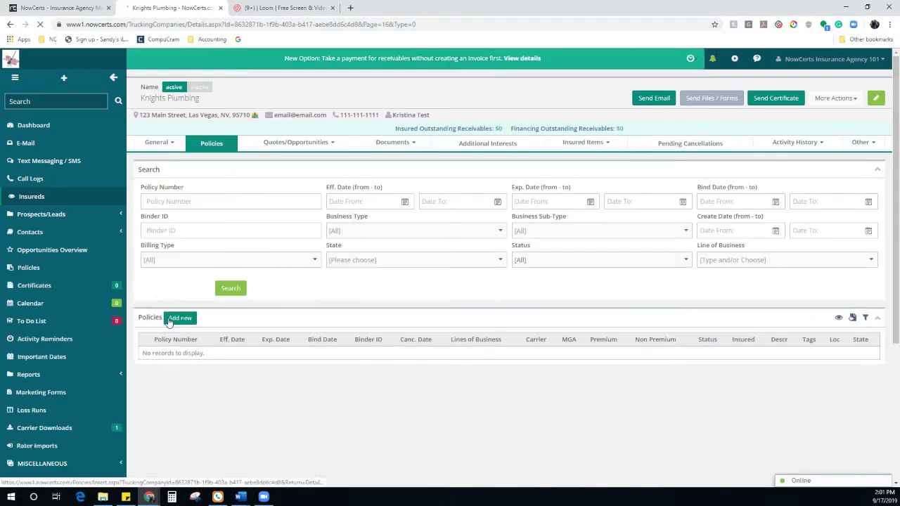
Start a new policy for Knights Plumbing and enter its policy number
left_click(170, 321)
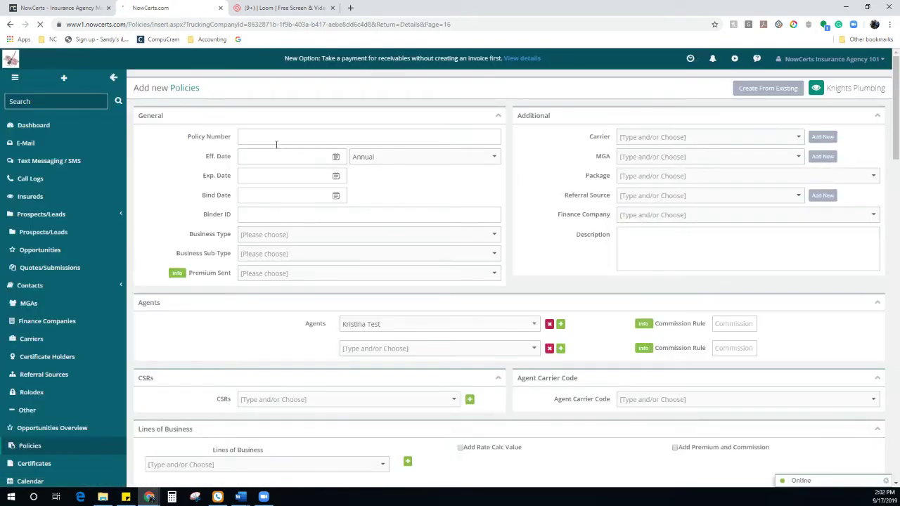
left_click(268, 136)
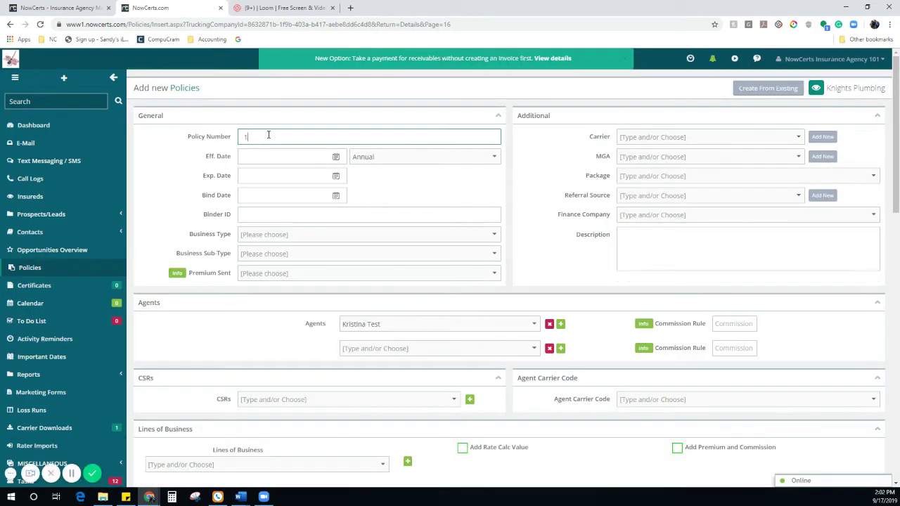
type("1234568")
Set the policy's effective date to 9/20/2019 and its bind date to 9/13/2019
left_click(335, 156)
left_click(321, 227)
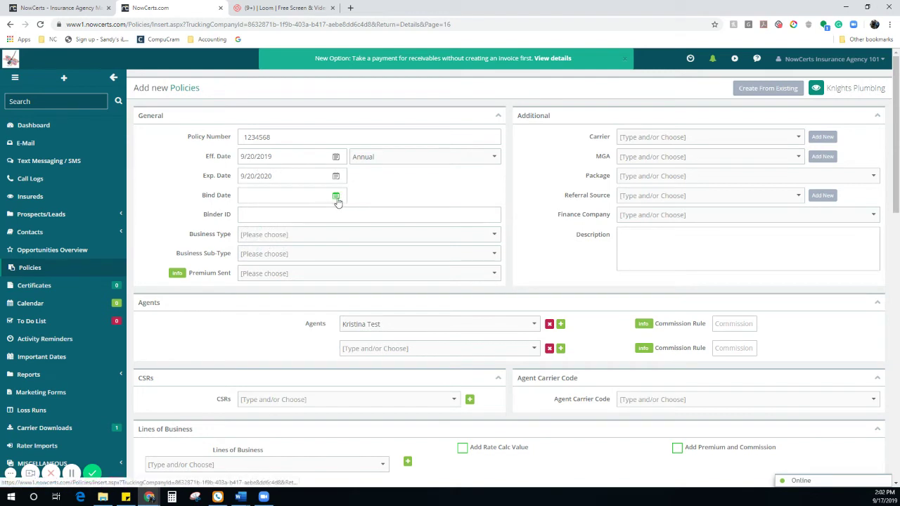
left_click(335, 196)
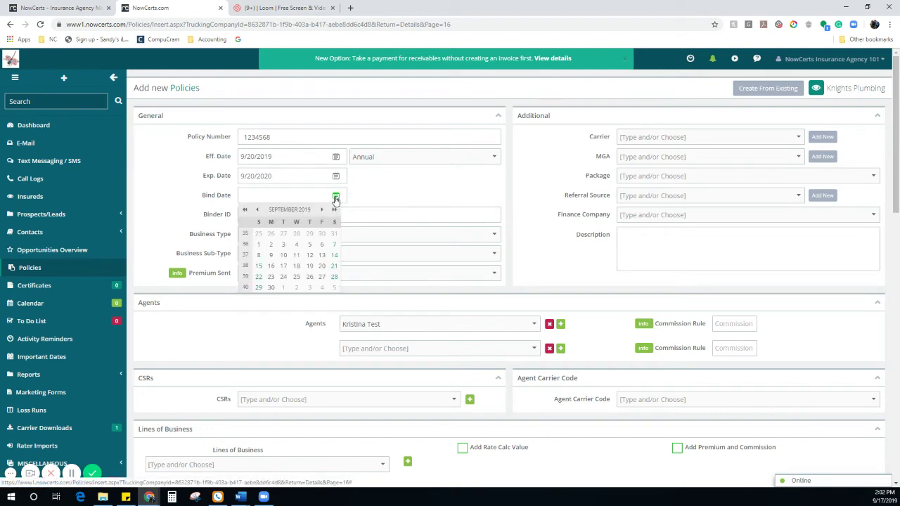
left_click(321, 254)
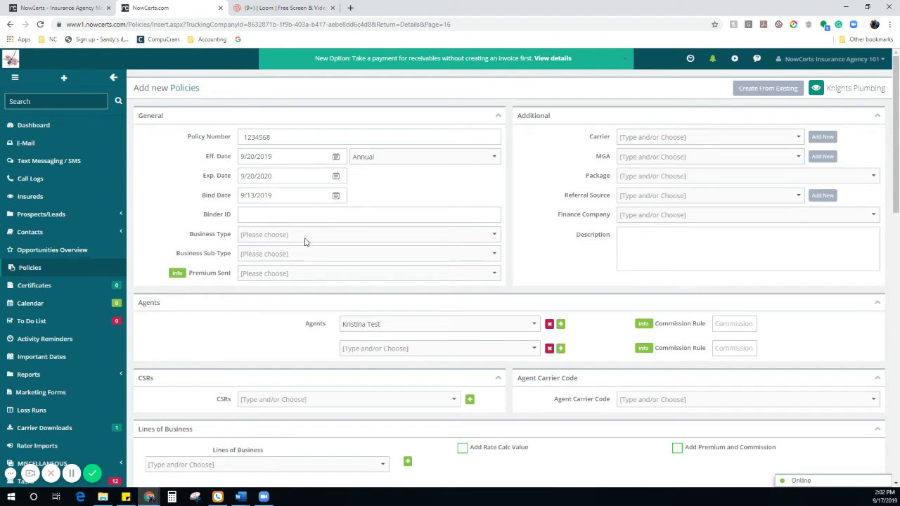
Classify the policy with business type New Business, sub-type New Customer and premium sent as Gross
left_click(294, 237)
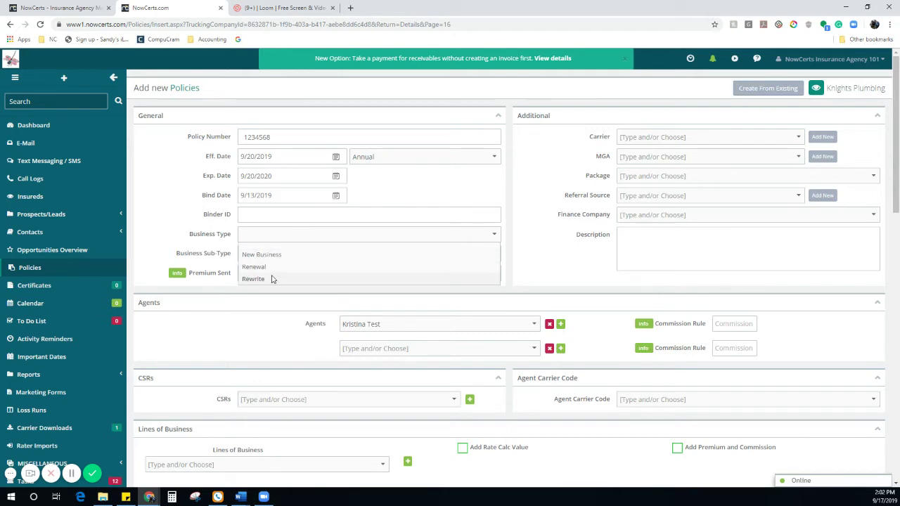
left_click(273, 255)
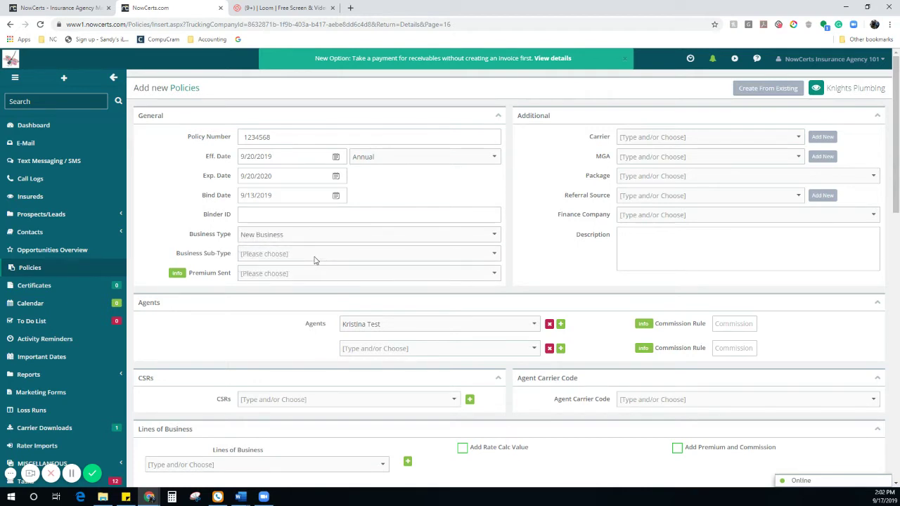
left_click(255, 258)
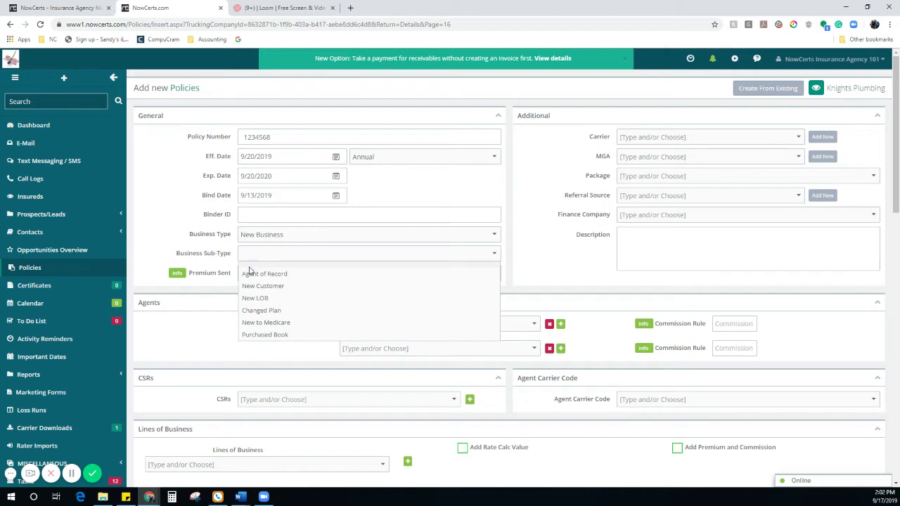
left_click(263, 286)
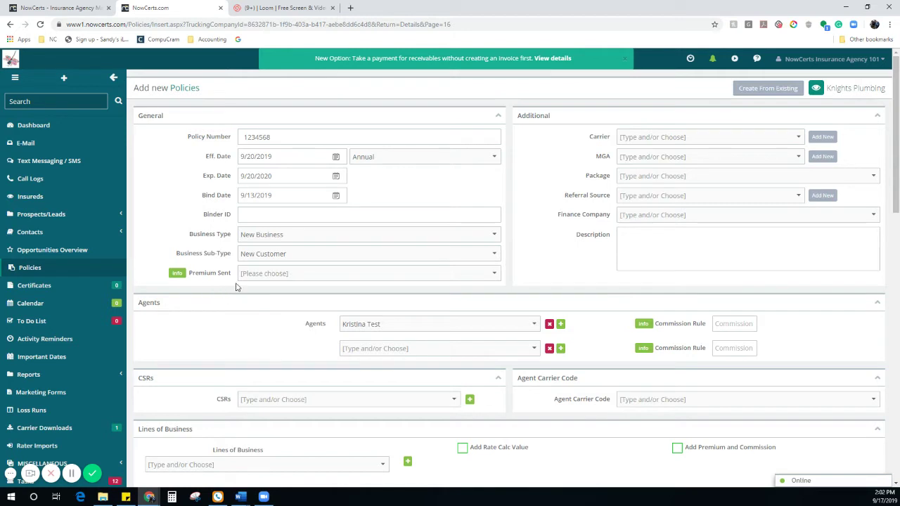
left_click(271, 277)
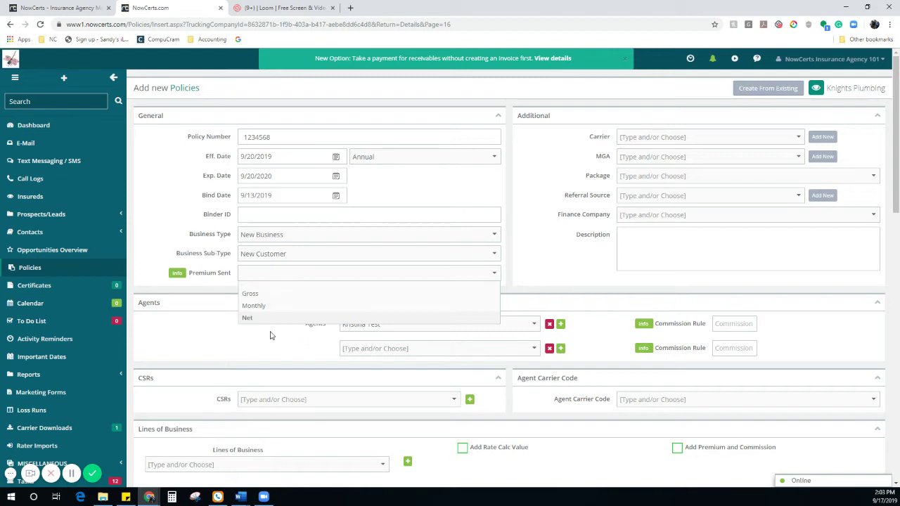
left_click(251, 295)
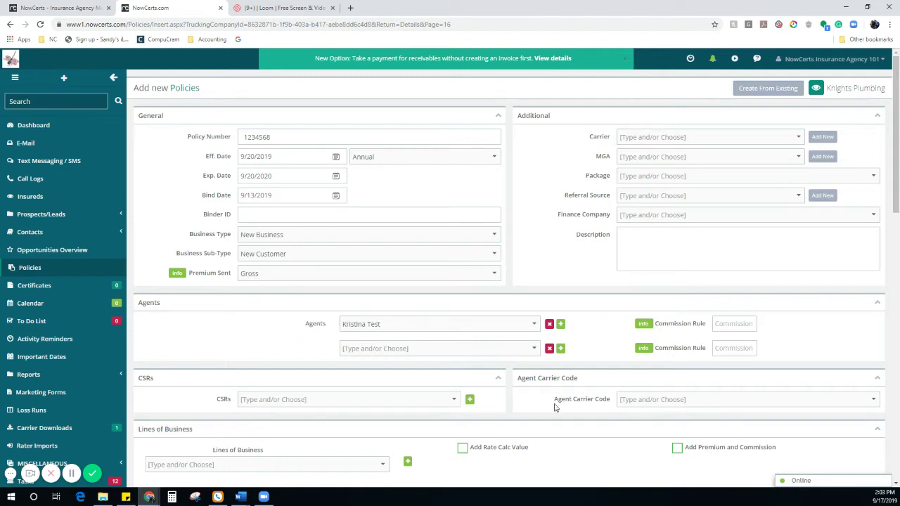
Assign Berkly Risk as the policy's carrier and Founders as its MGA
left_click(798, 139)
left_click(745, 148)
left_click(798, 158)
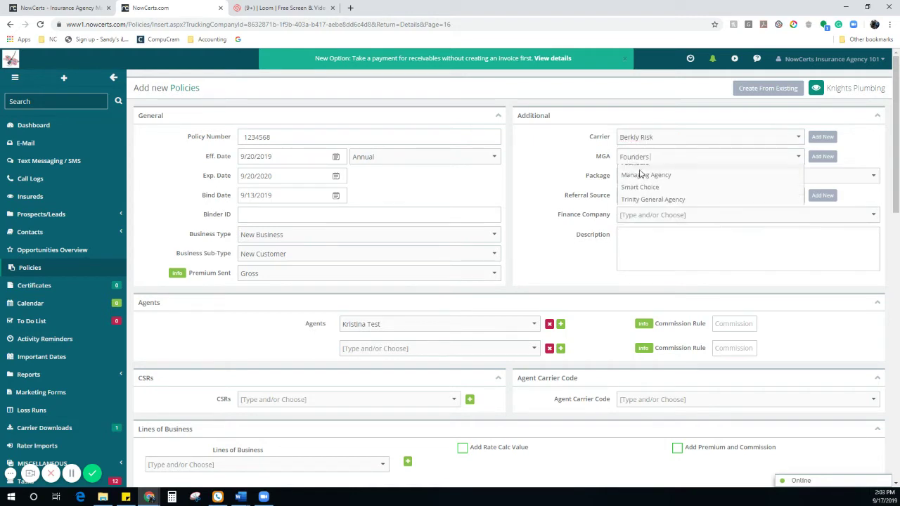
left_click(641, 173)
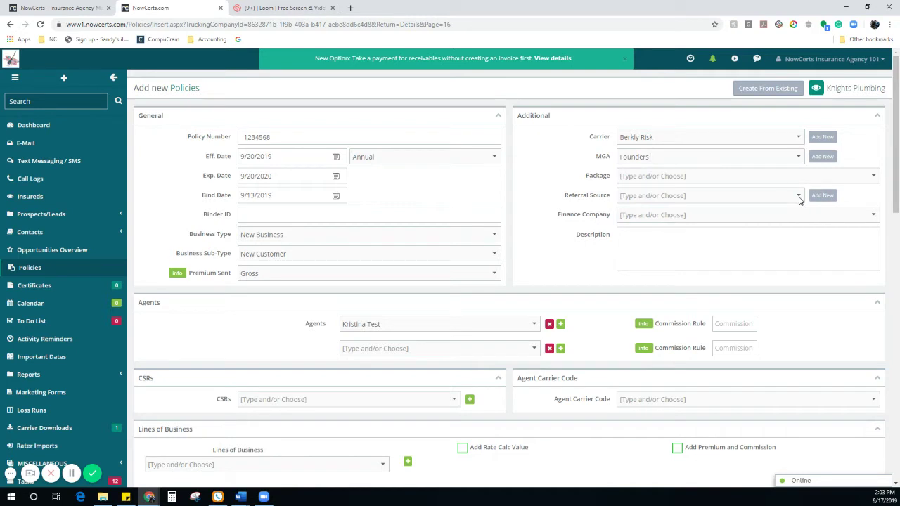
Set the referral source to Testingt and check the available finance companies without choosing one
left_click(799, 195)
left_click(642, 211)
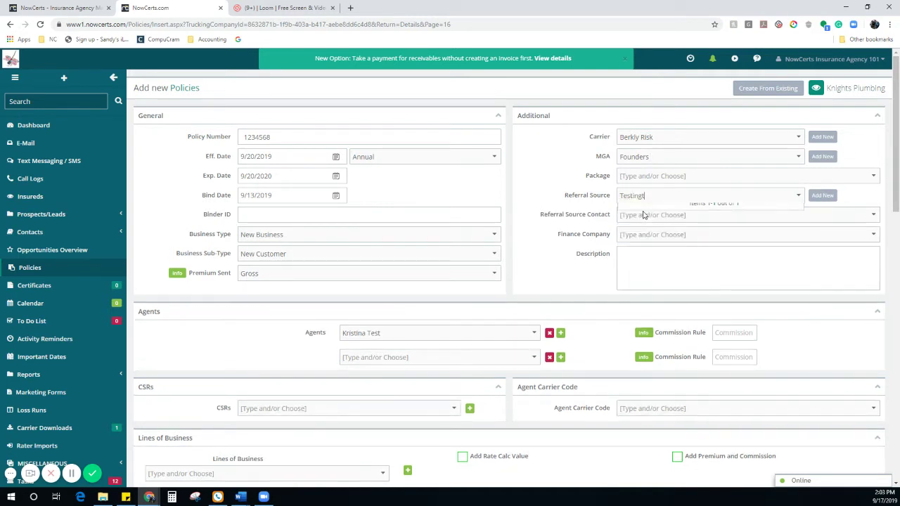
left_click(650, 235)
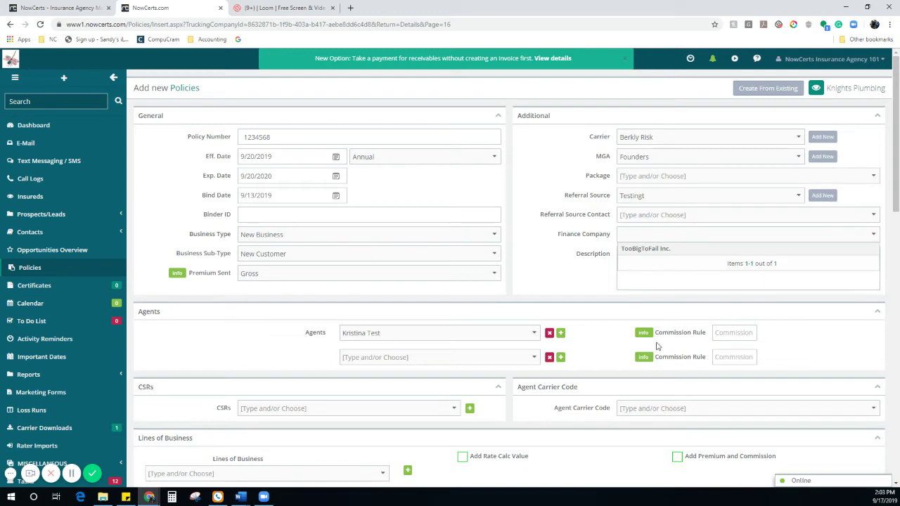
left_click(685, 283)
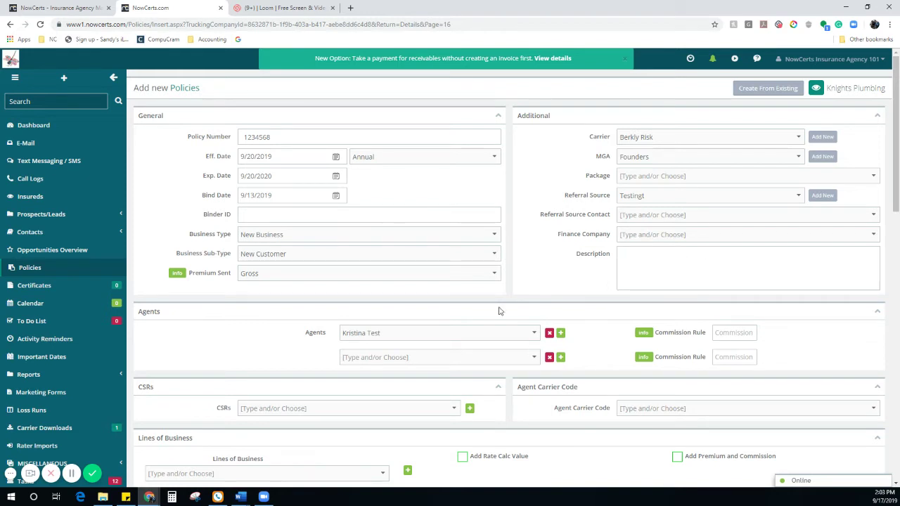
Assign the last listed agent as the second agent and set both agents' commission rules to 25%
left_click(481, 357)
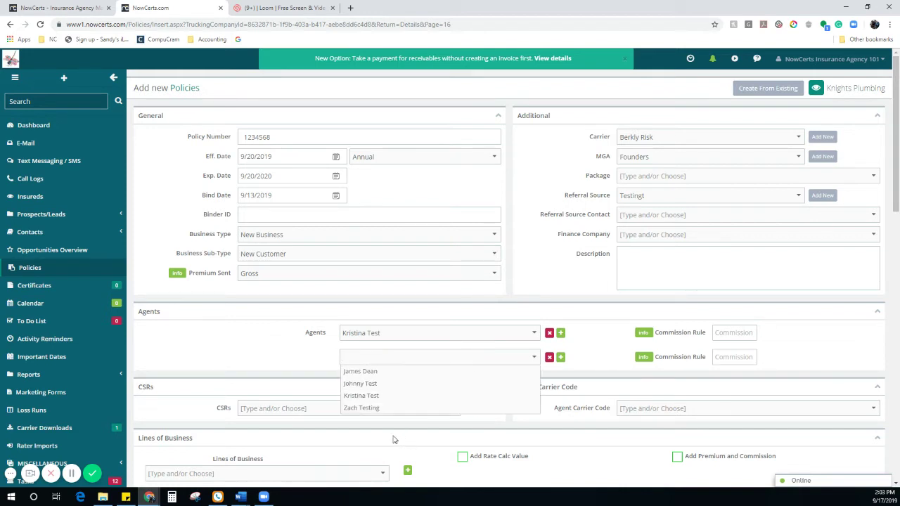
left_click(366, 408)
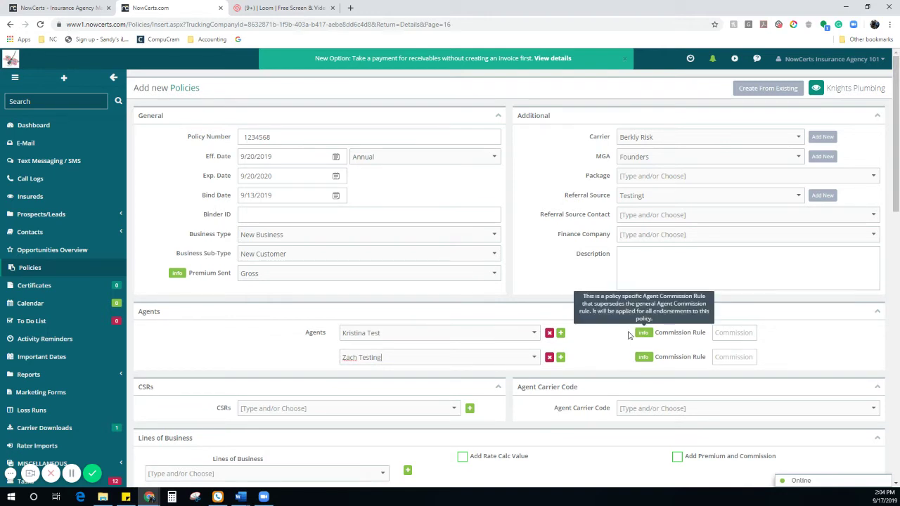
left_click(720, 334)
left_click(723, 359)
type("25")
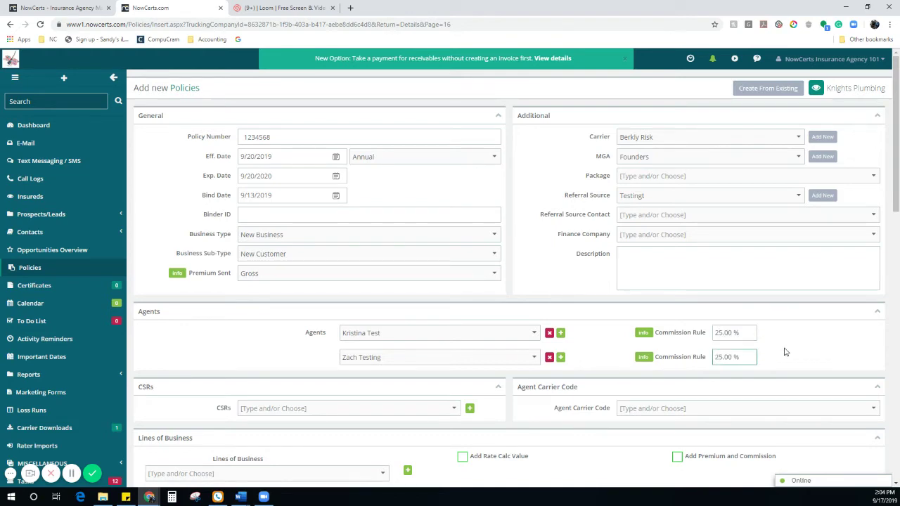
left_click(784, 352)
Check the available CSRs without choosing one, and set the line of business to Commercial package
scroll(895, 185, "down", 3)
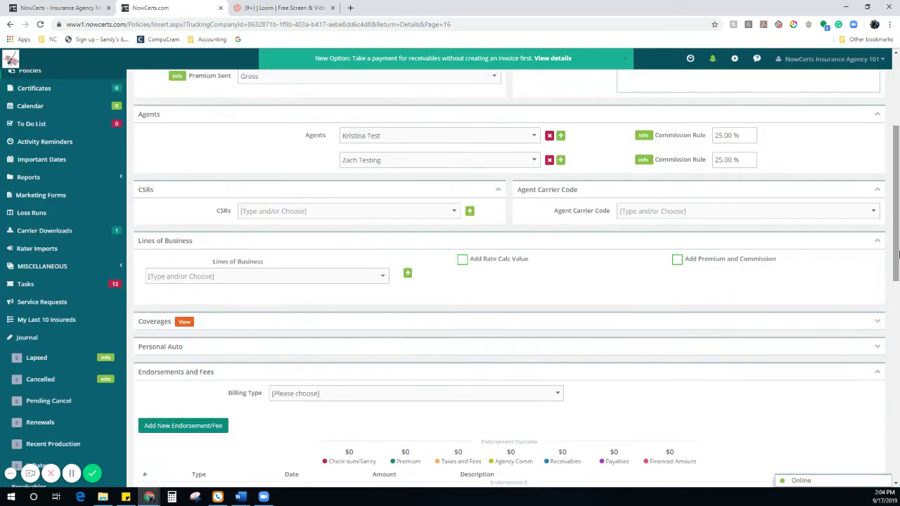
left_click(314, 211)
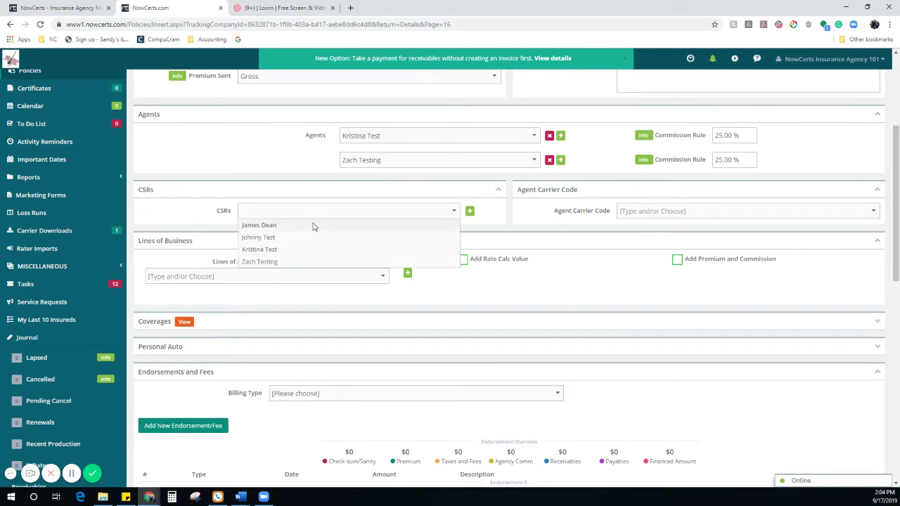
left_click(185, 227)
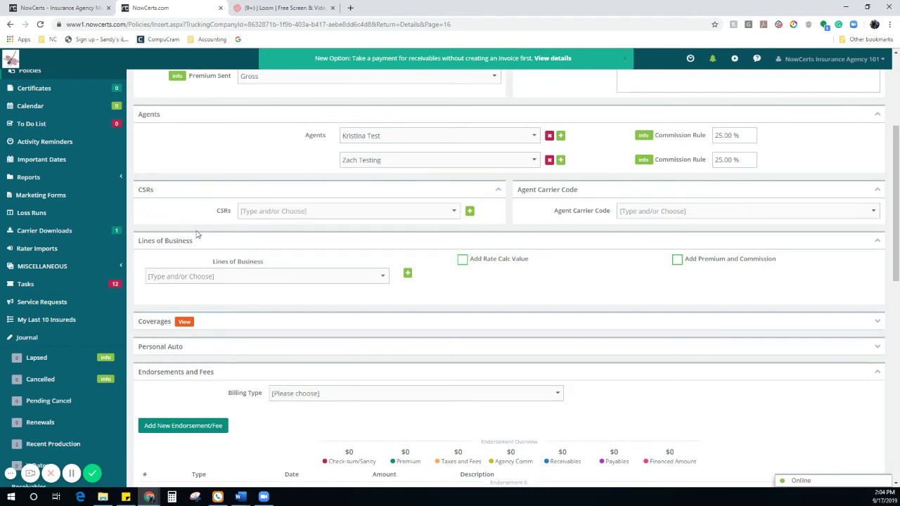
left_click(384, 279)
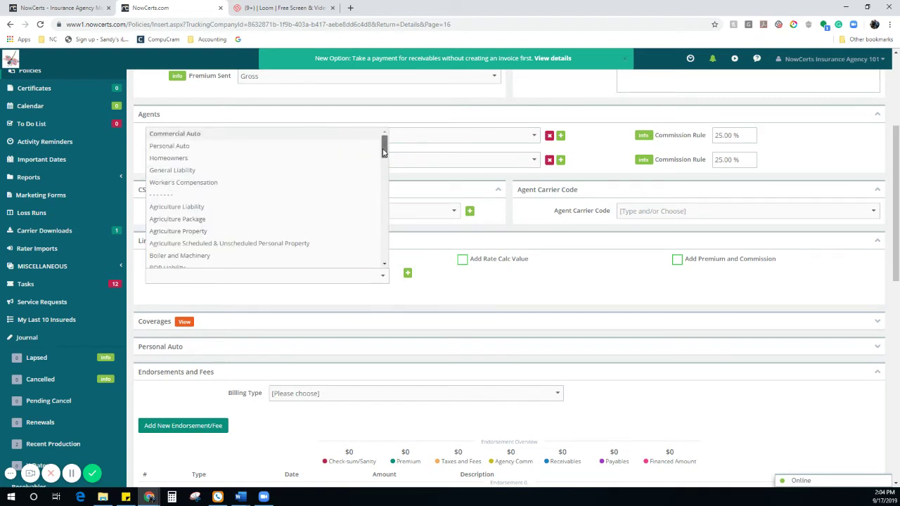
left_click_drag(384, 149, 383, 162)
scroll(165, 254, "down", 2)
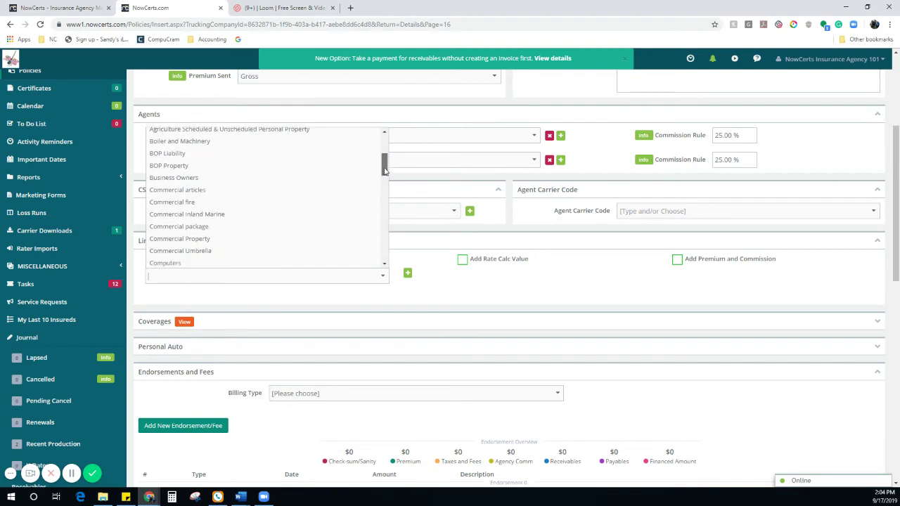
left_click(172, 217)
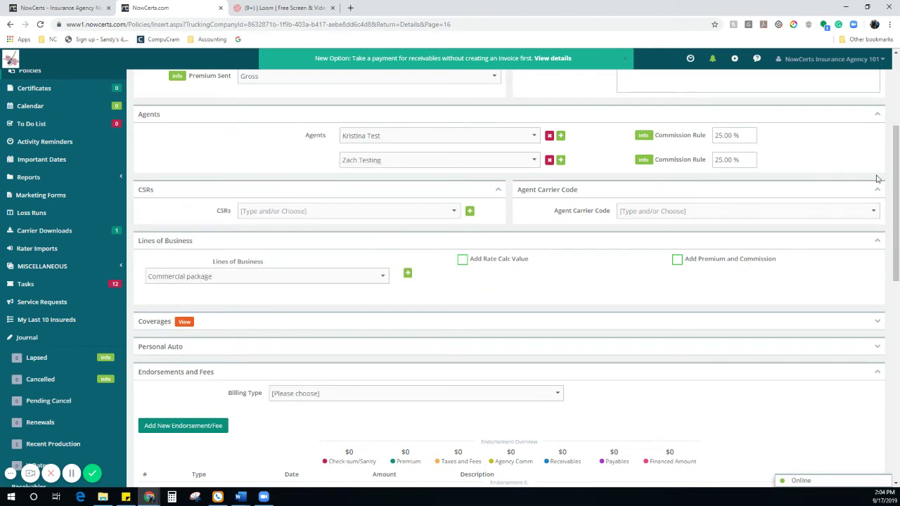
Add Automobile Liability, Excess/Umbrella Liability, General Liability and Other to the Commercial package coverages
scroll(882, 211, "down", 2)
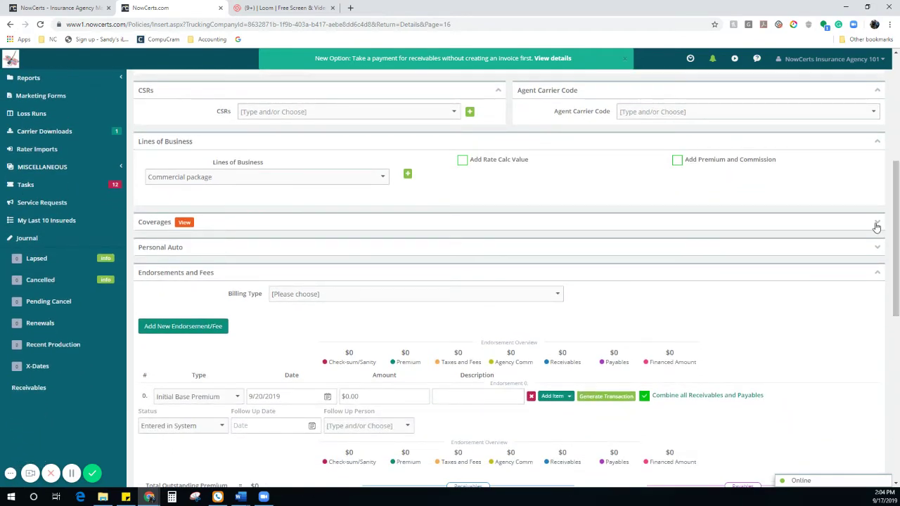
left_click(184, 223)
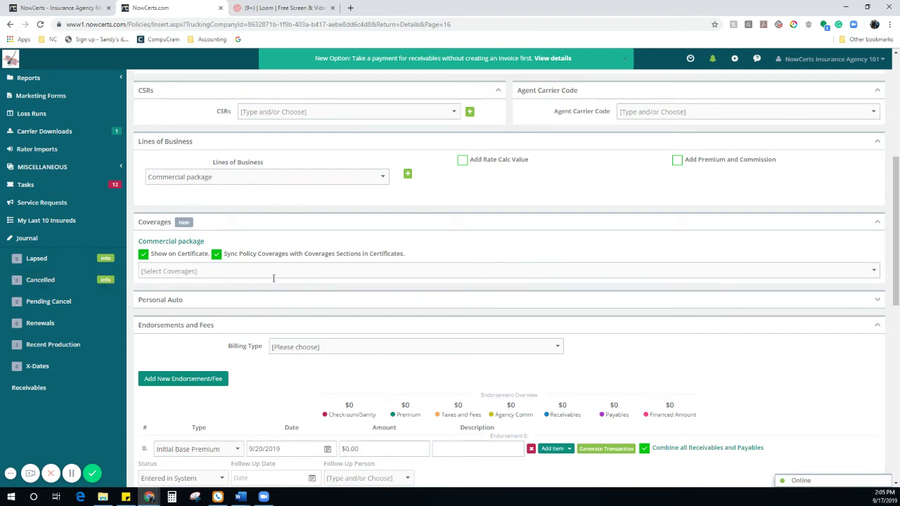
left_click(370, 271)
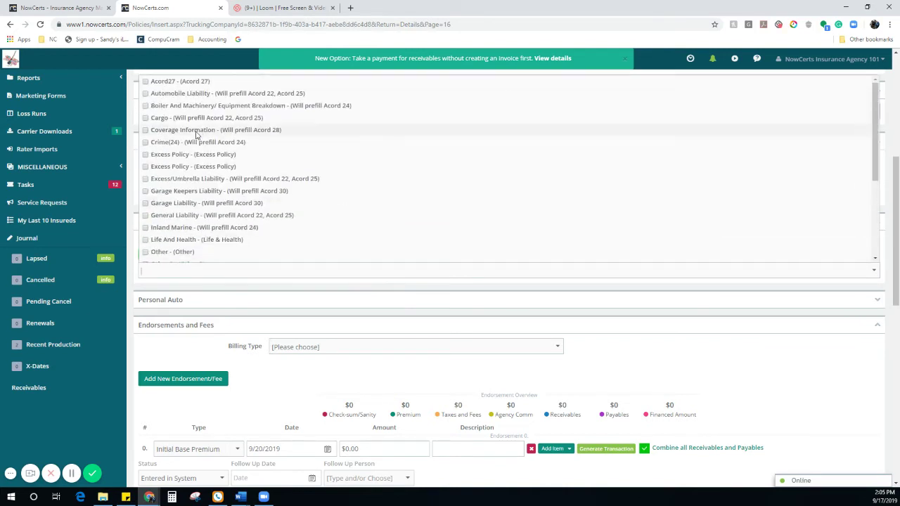
left_click(147, 96)
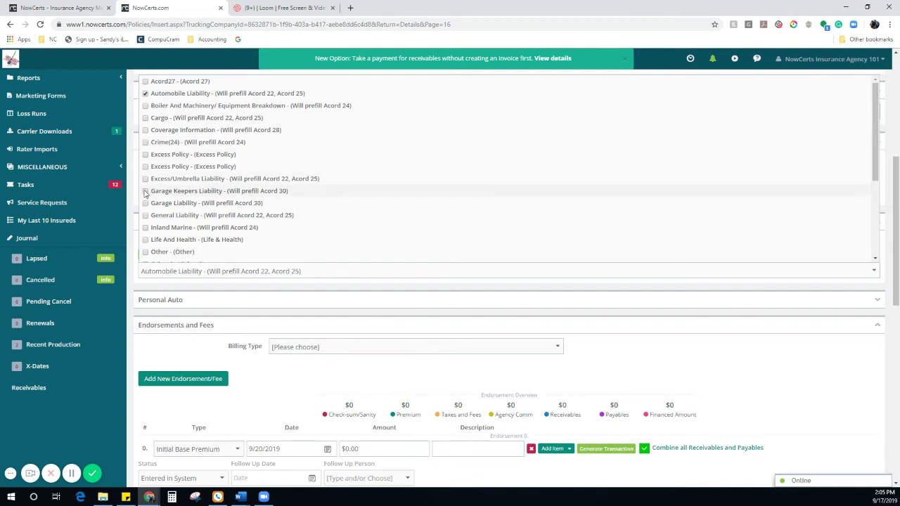
left_click(146, 180)
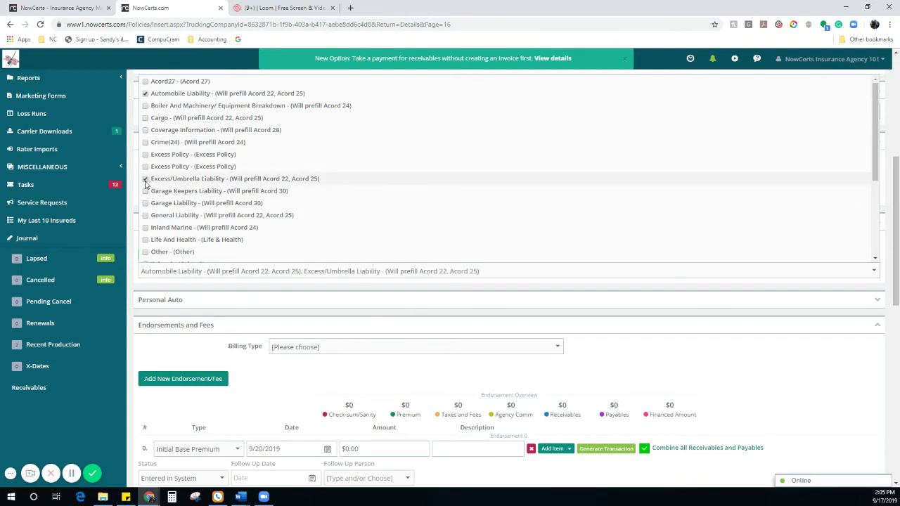
left_click(145, 218)
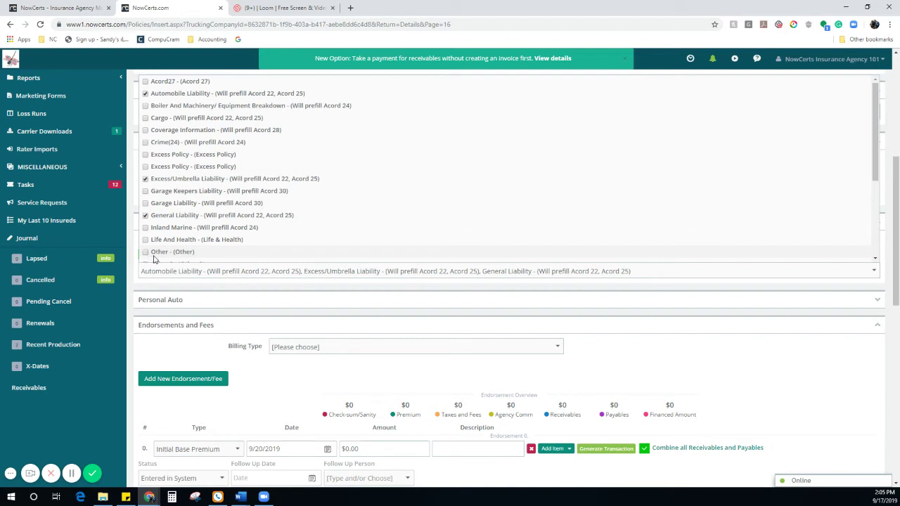
left_click(145, 252)
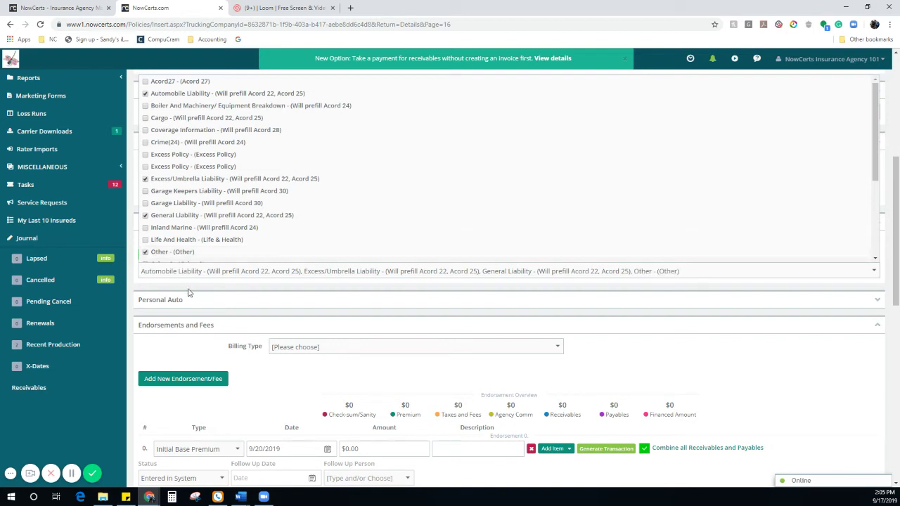
left_click(238, 304)
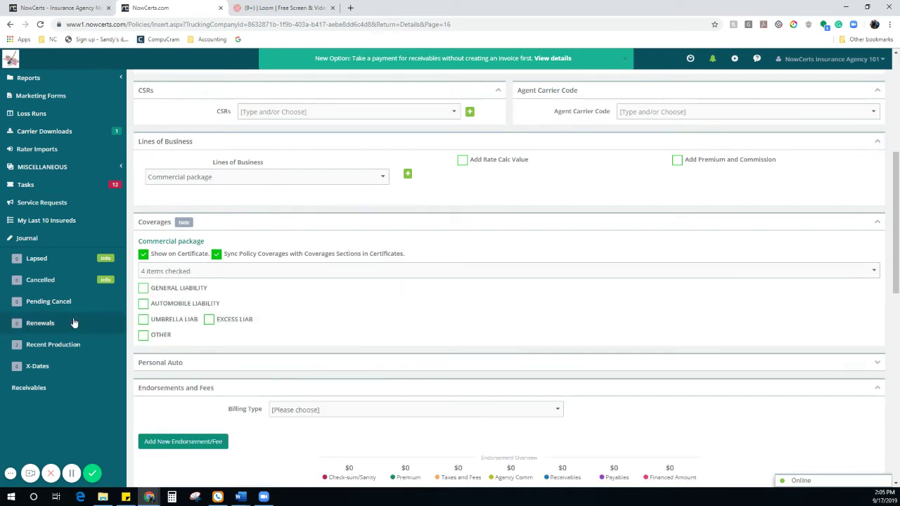
Enable General Liability as Commercial General Liability on an occurrence basis, with the general aggregate limit applying per policy
left_click(143, 288)
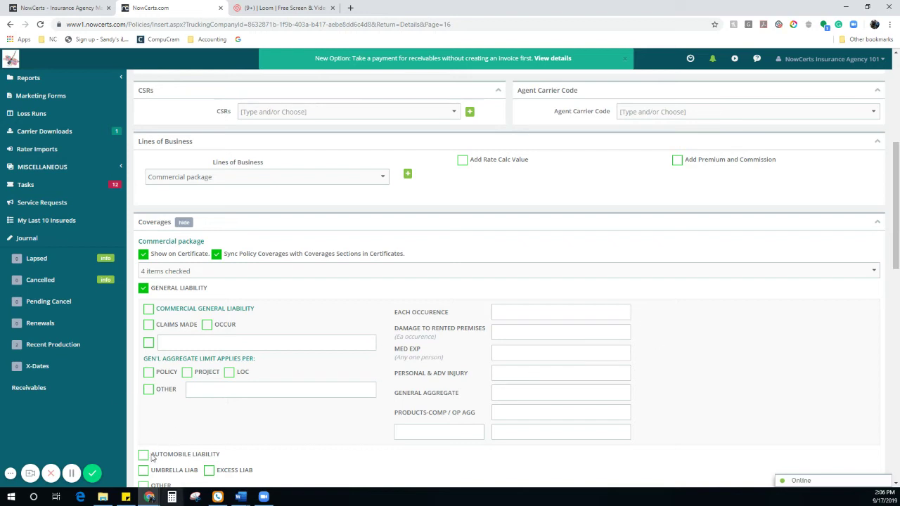
left_click(149, 311)
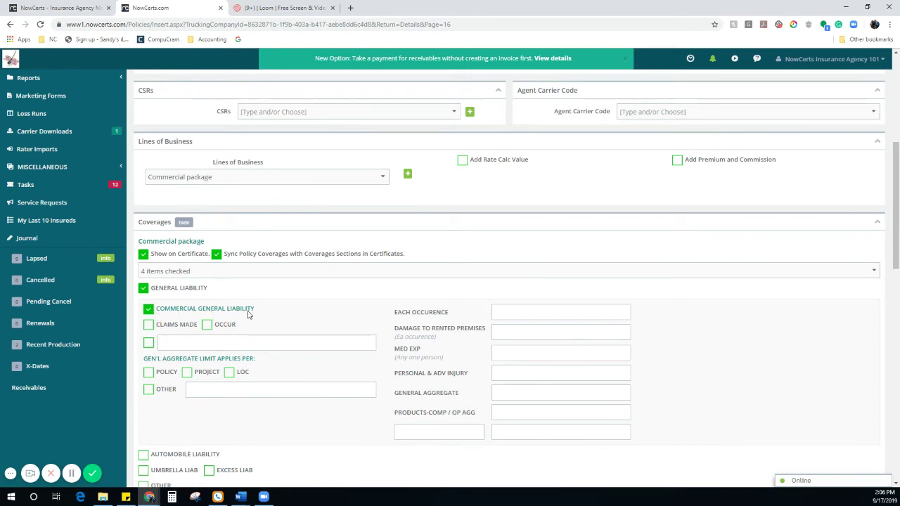
left_click(208, 328)
left_click(161, 373)
Set the General Liability limits to 1,000,000 each occurrence, 100,000 damage to rented premises and 5,000 medical expense
left_click(543, 312)
type("1,000,000")
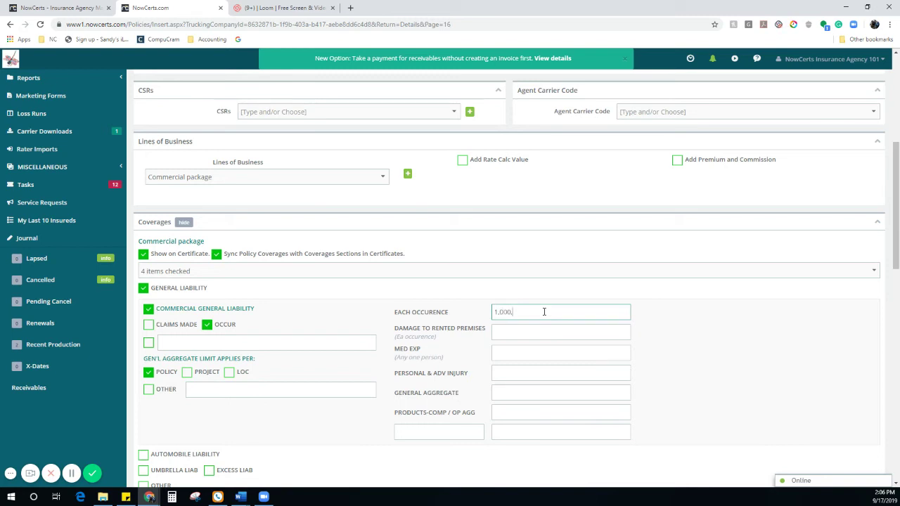
left_click(547, 337)
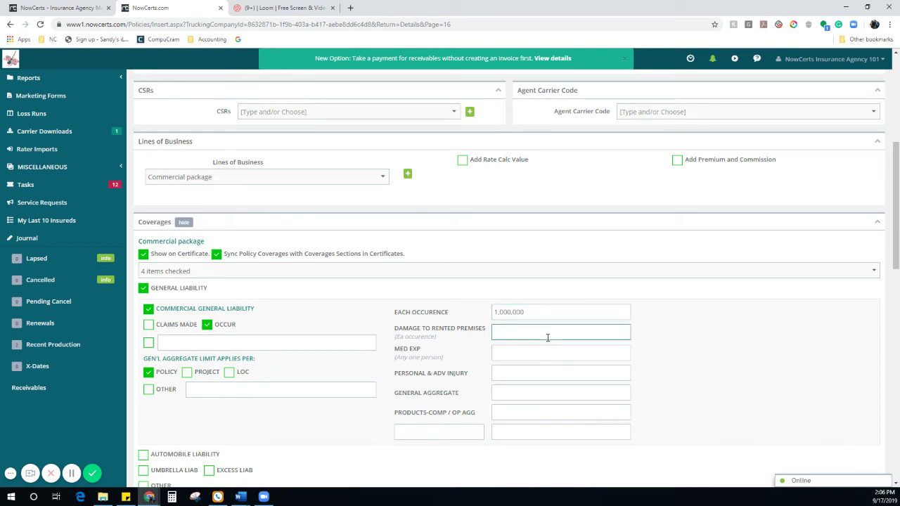
type("100,000")
left_click(501, 353)
type("5,000")
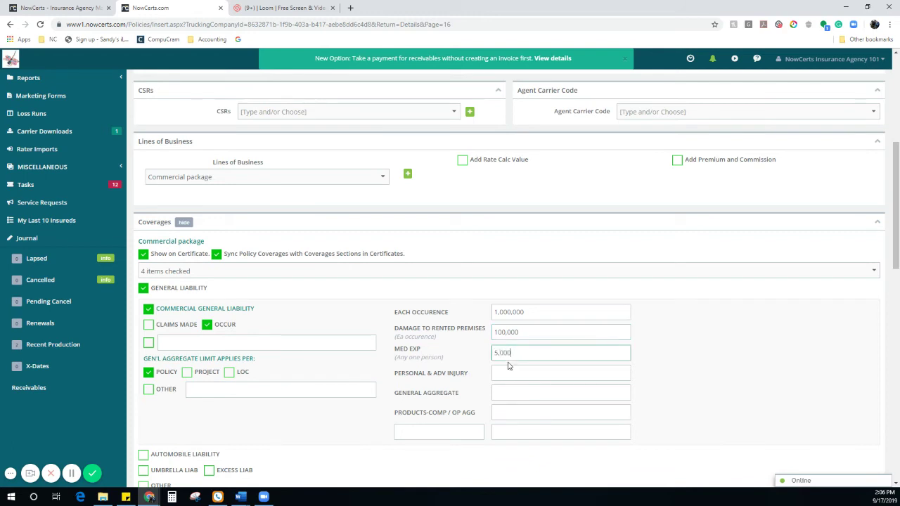
Set the General Liability limits for personal and advertising injury to 1,000,000, general aggregate to 2,000,000 and products-completed operations aggregate to 2,000,000
left_click(512, 378)
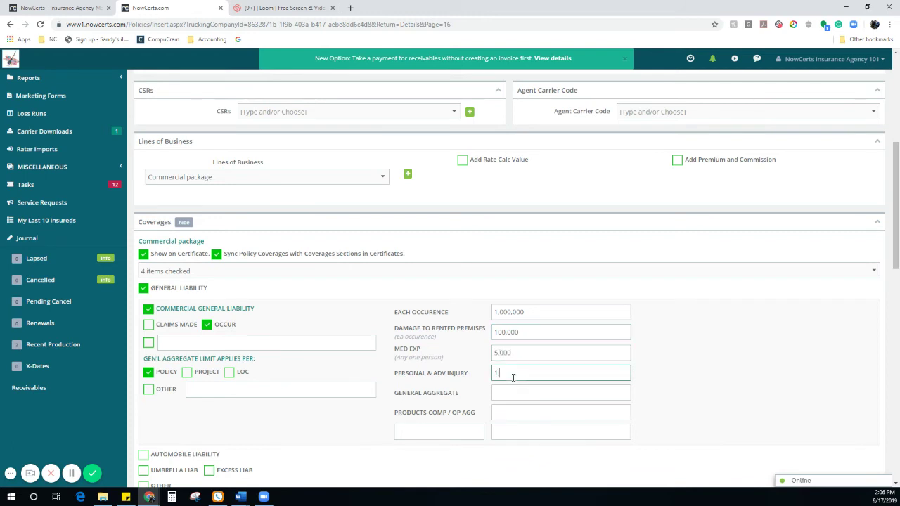
type("1,000,000")
left_click(515, 392)
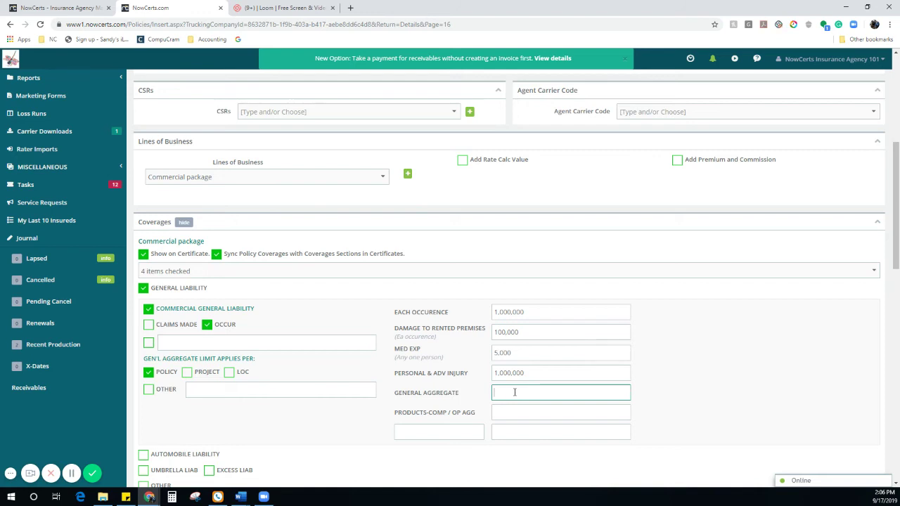
type("2,000,000")
left_click(523, 414)
type("2")
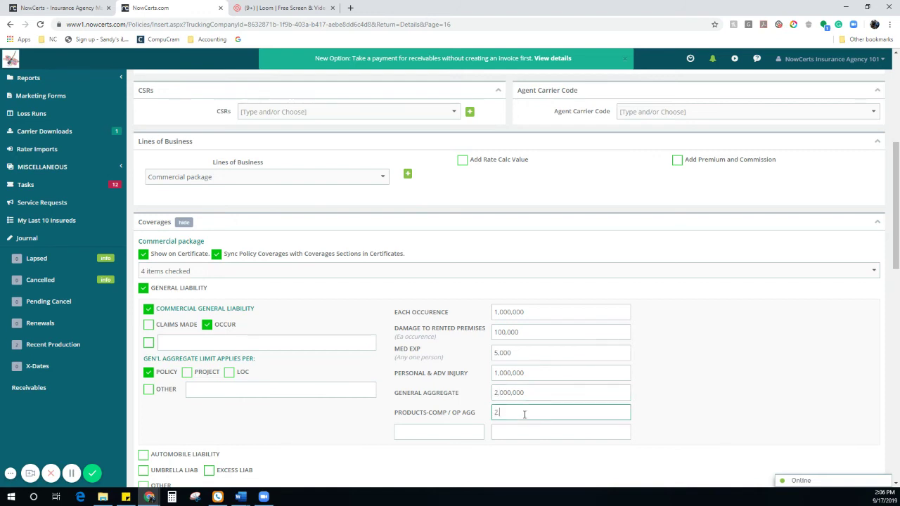
type(",000,000")
Enable Automobile Liability for scheduled autos with a combined single limit of 1,000,000
left_click(895, 262)
scroll(891, 262, "down", 3)
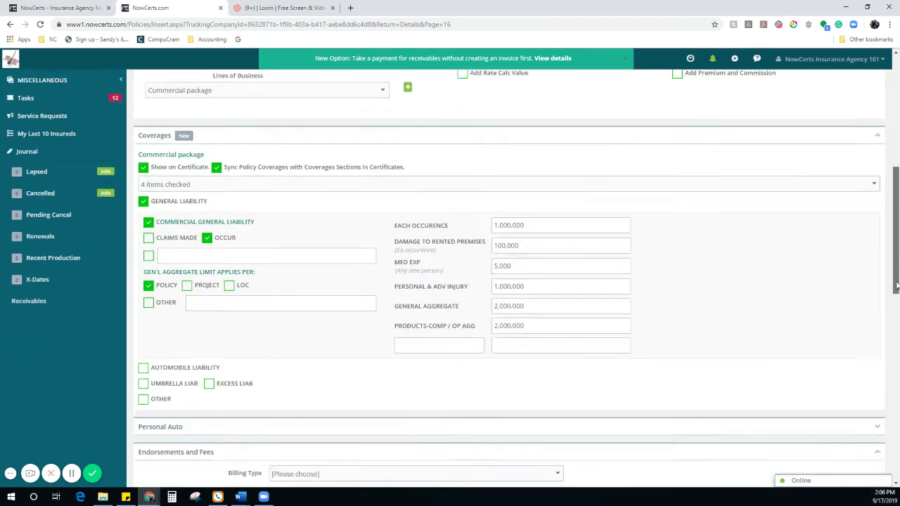
left_click(143, 263)
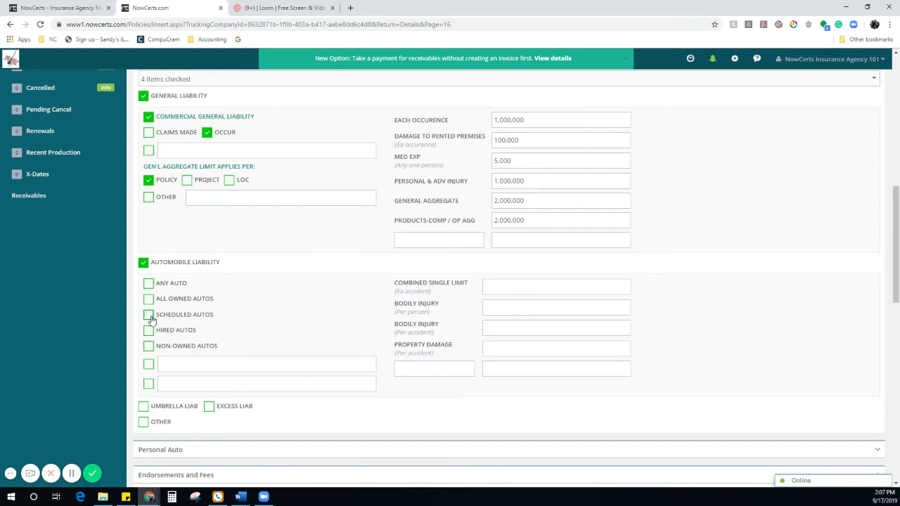
left_click(149, 315)
left_click(548, 287)
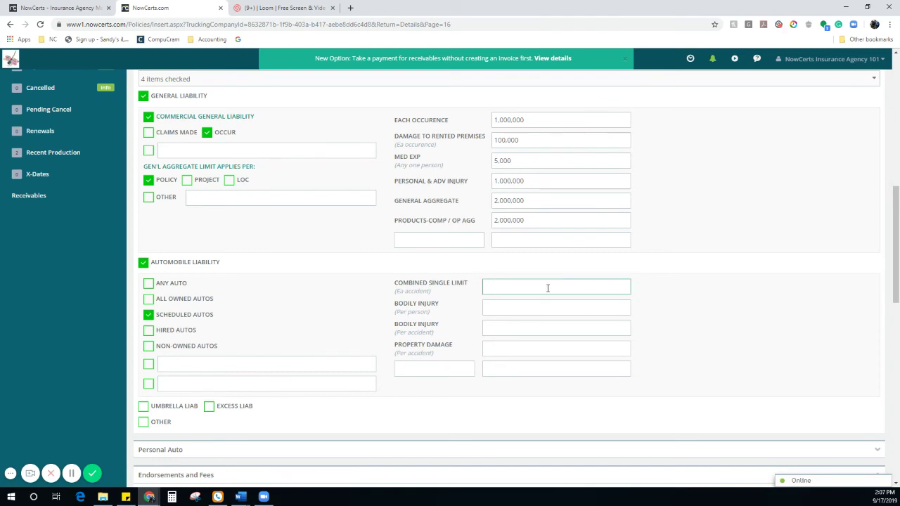
type("1,000,000")
Enable Umbrella Liability on an occurrence basis with the deductible option and 1000 as the retention amount
left_click_drag(896, 268, 896, 299)
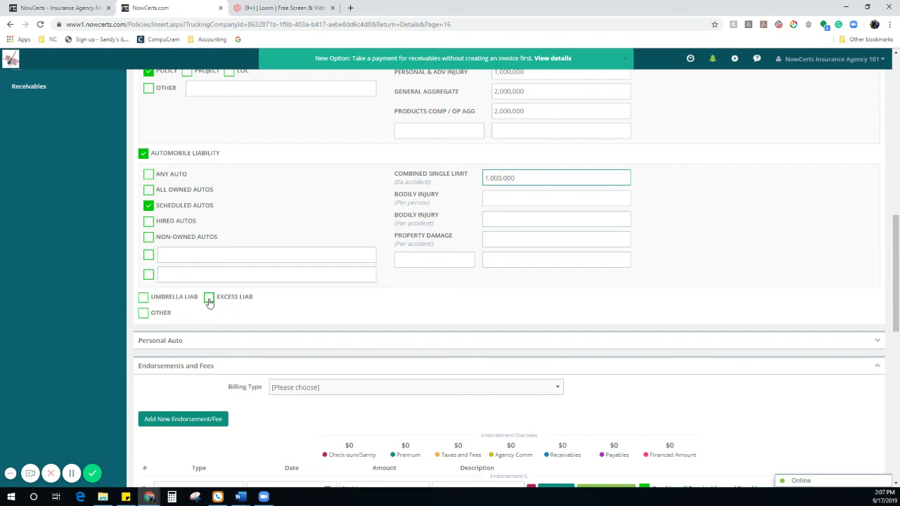
left_click(145, 298)
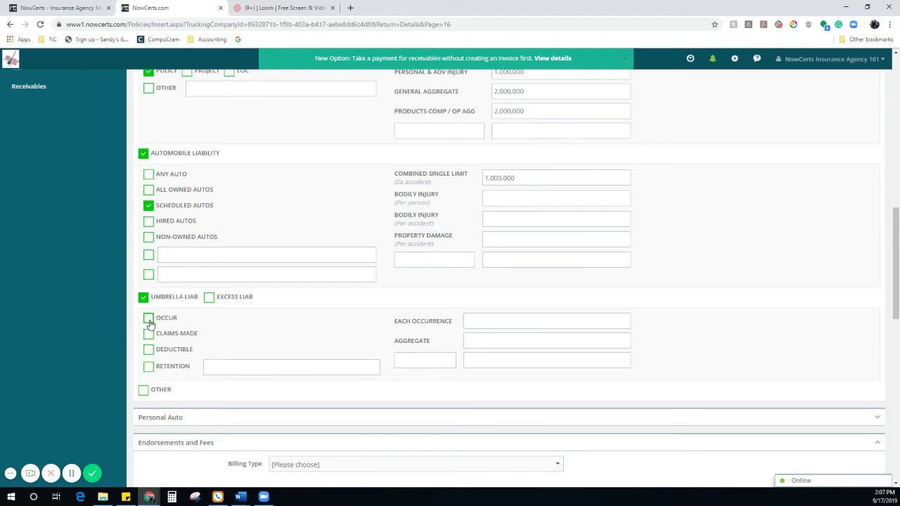
left_click(148, 319)
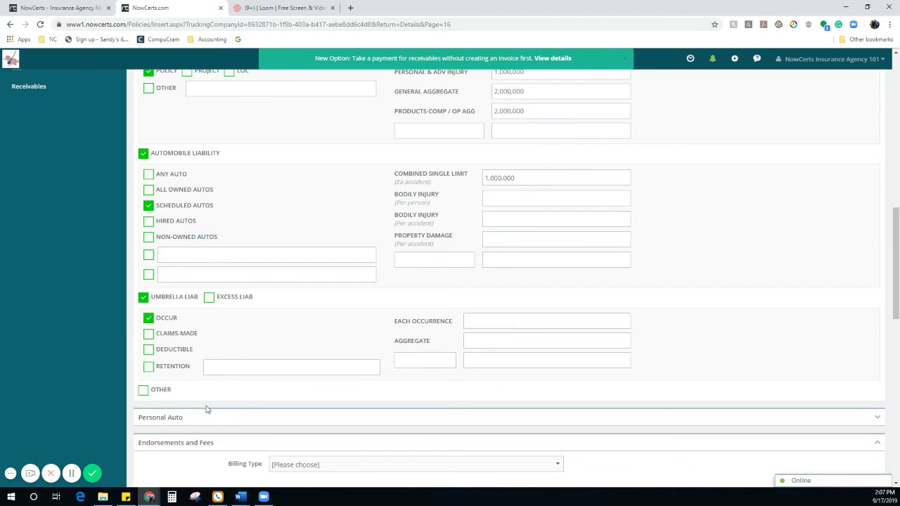
left_click(148, 349)
left_click(149, 350)
left_click(149, 349)
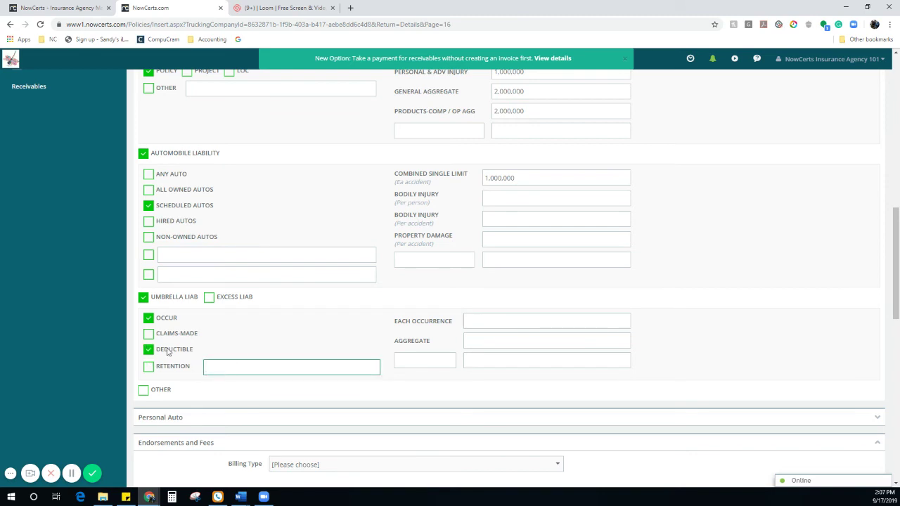
left_click(232, 369)
type("1000")
Set both the each-occurrence and aggregate limits of the Umbrella Liability coverage to 5,000,000
left_click(495, 323)
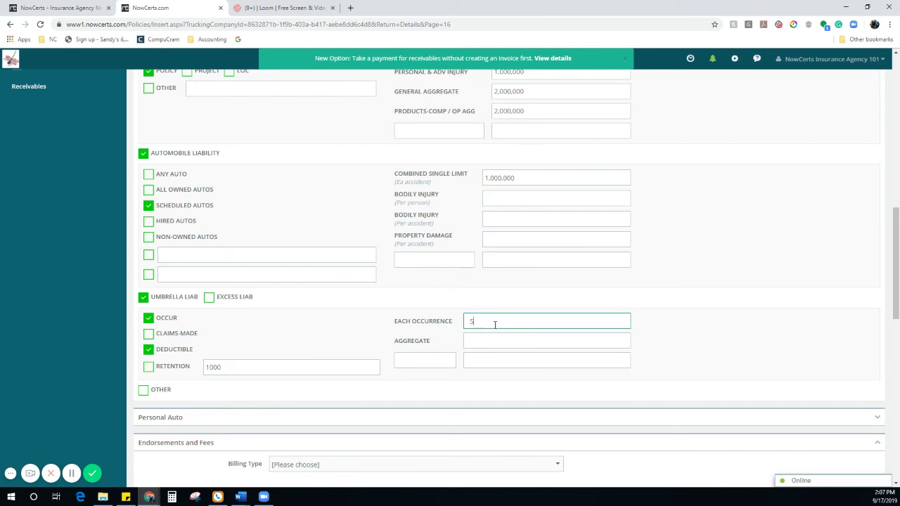
type("5,000,000")
left_click(503, 340)
type("5,00")
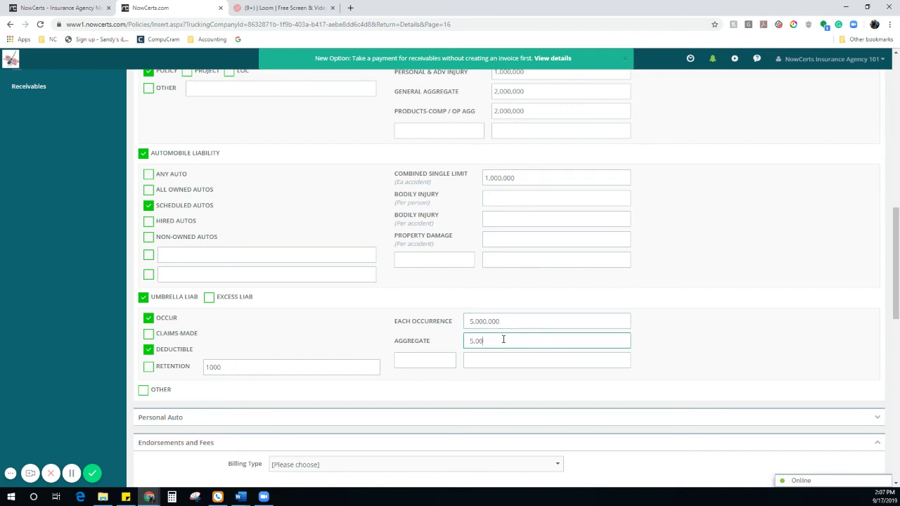
type("0,000")
Enable the Other coverage, described as Professional Liability, with the limit "1,000,000/1000 Deductible"
left_click_drag(897, 238, 897, 188)
scroll(897, 189, "down", 5)
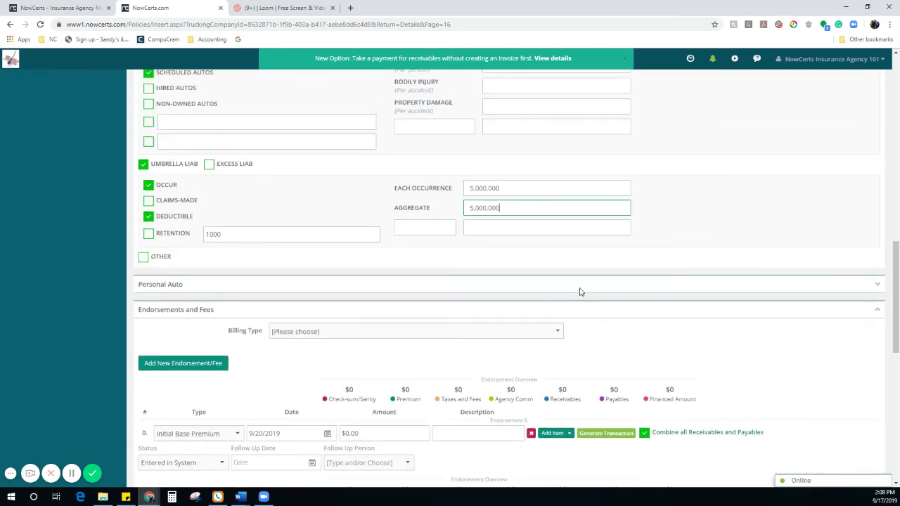
left_click(142, 257)
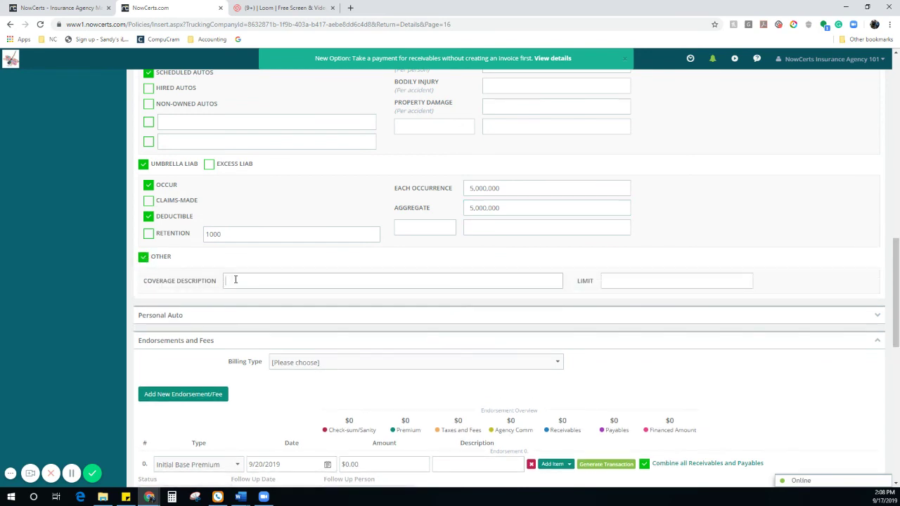
left_click(299, 279)
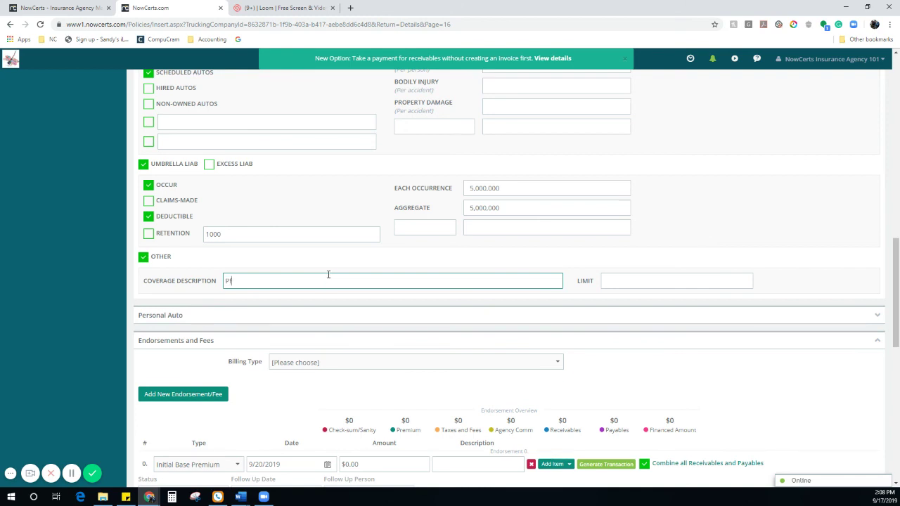
type("Professional Liavbility")
left_click(609, 283)
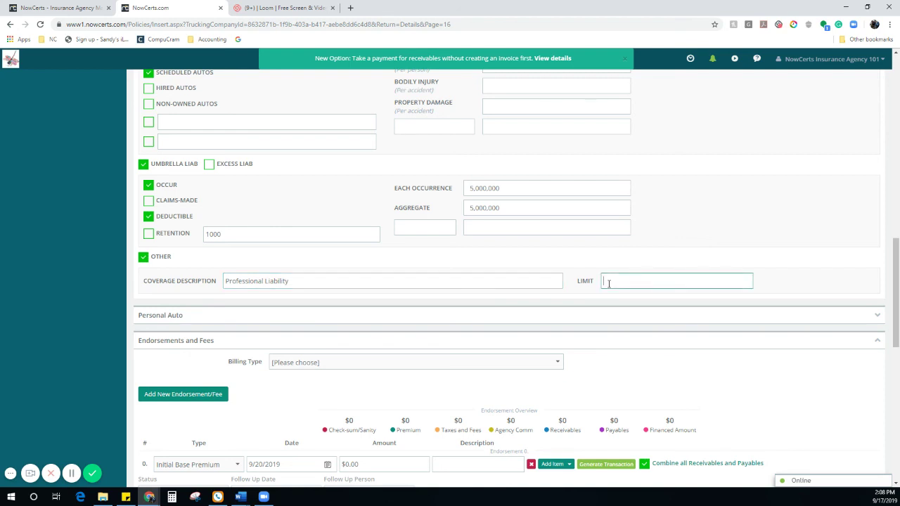
type("1,000,000/")
type("1000 Deductible")
left_click(676, 380)
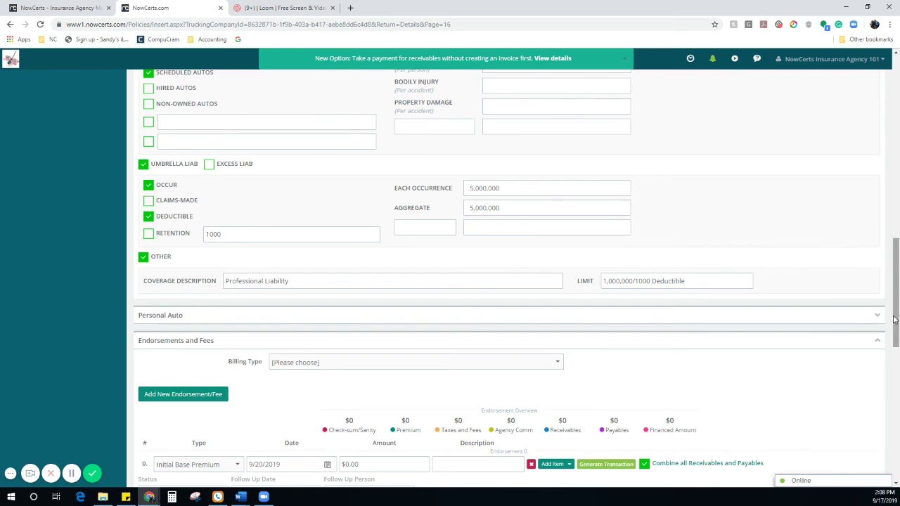
scroll(894, 320, "down", 2)
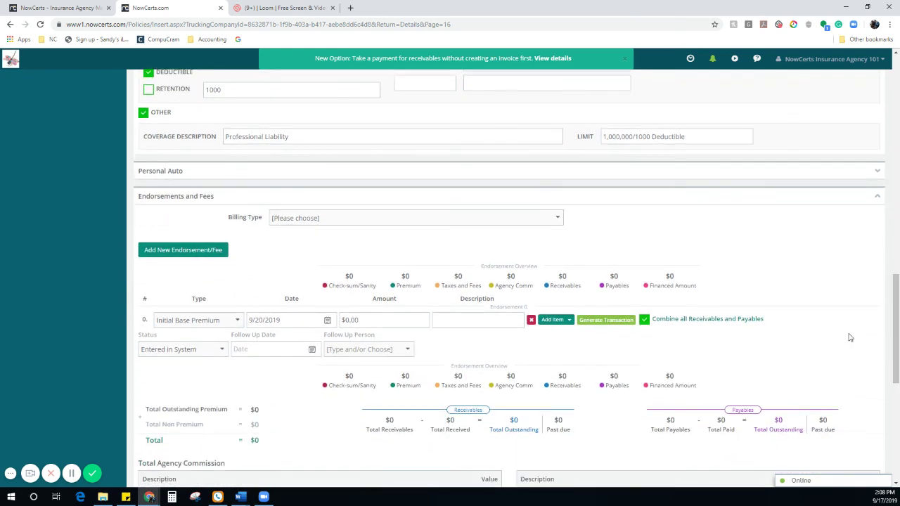